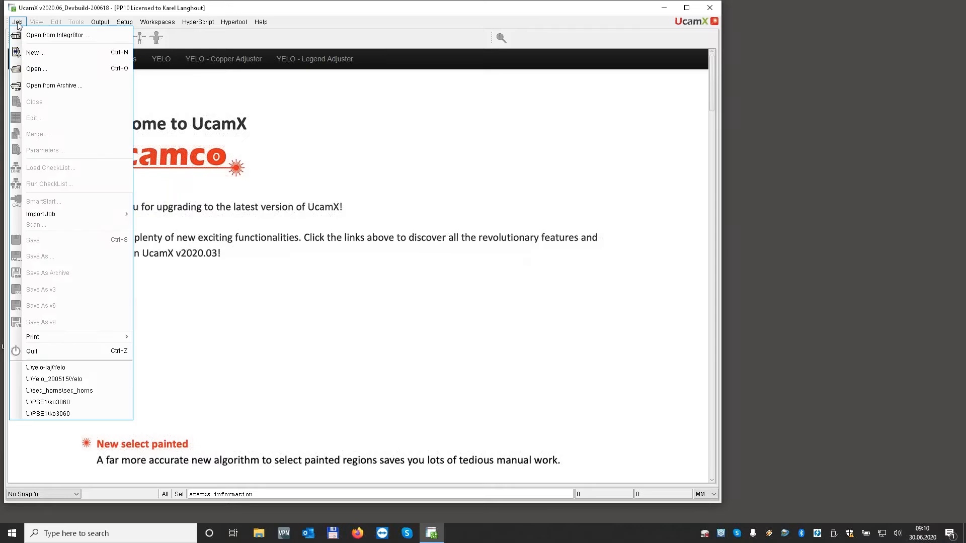
Step: Open the recent yelo-laj\Yelo job and duplicate its db silkscreen layer
click(49, 367)
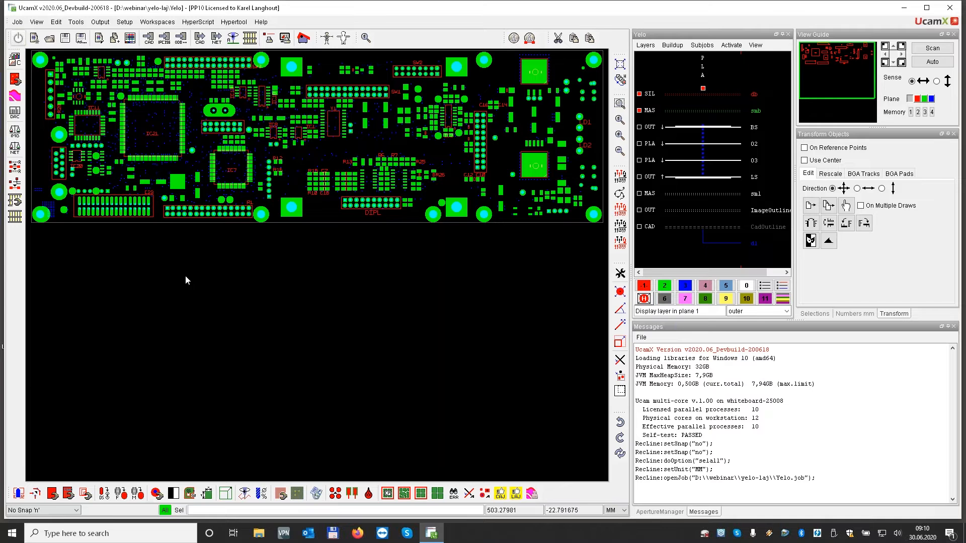
click(19, 494)
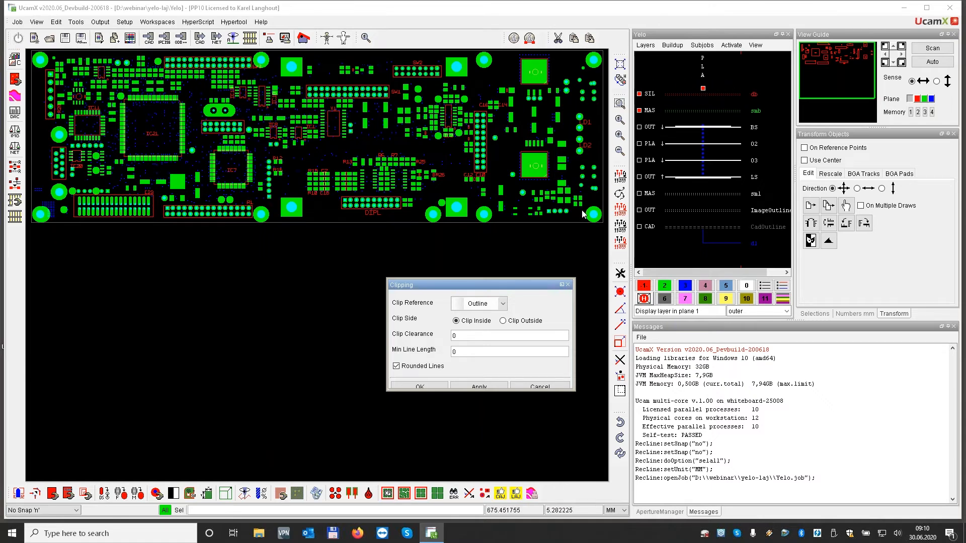
click(645, 45)
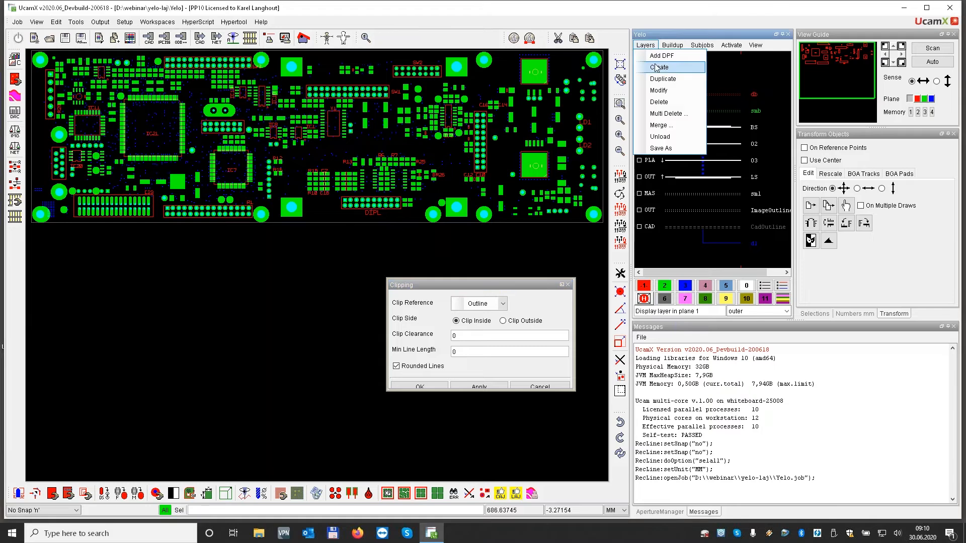
click(662, 79)
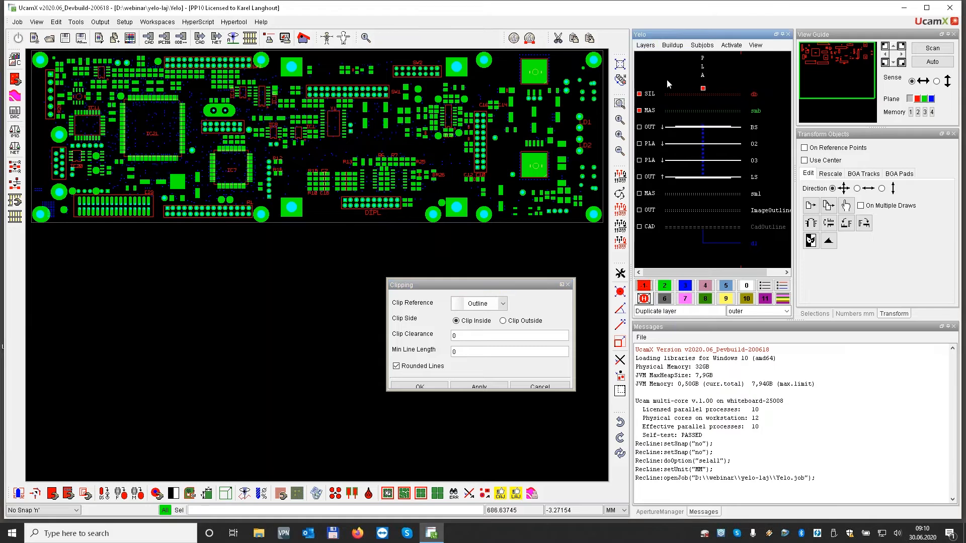
click(754, 99)
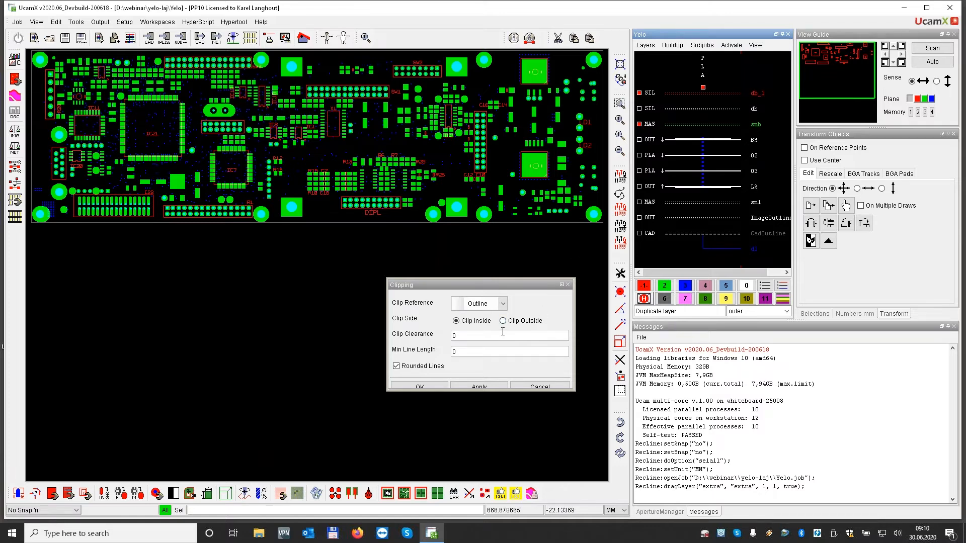
Step: Clip the duplicated silkscreen inside against Plane 2 with a clip clearance of 0.05 and a minimum line length of 0.2
click(503, 304)
click(478, 340)
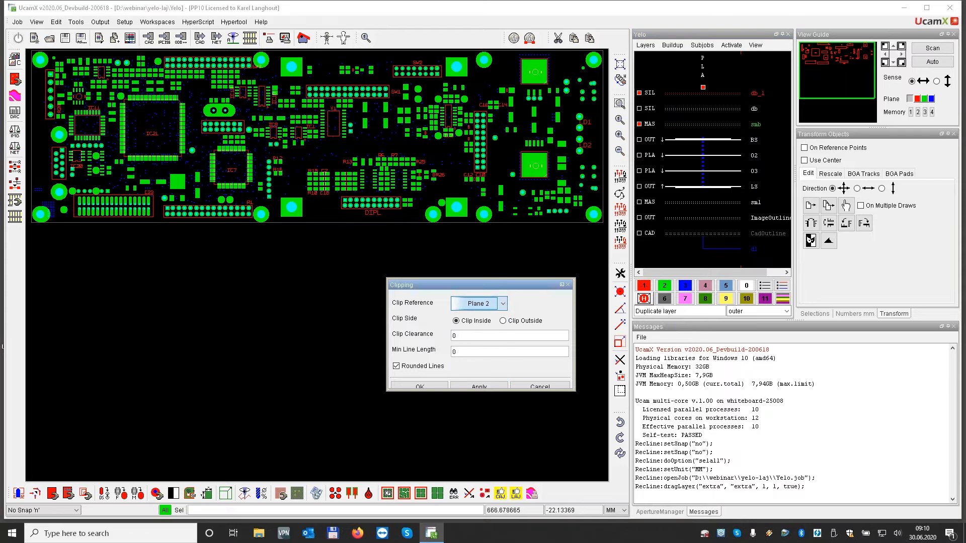
click(473, 336)
text(.05)
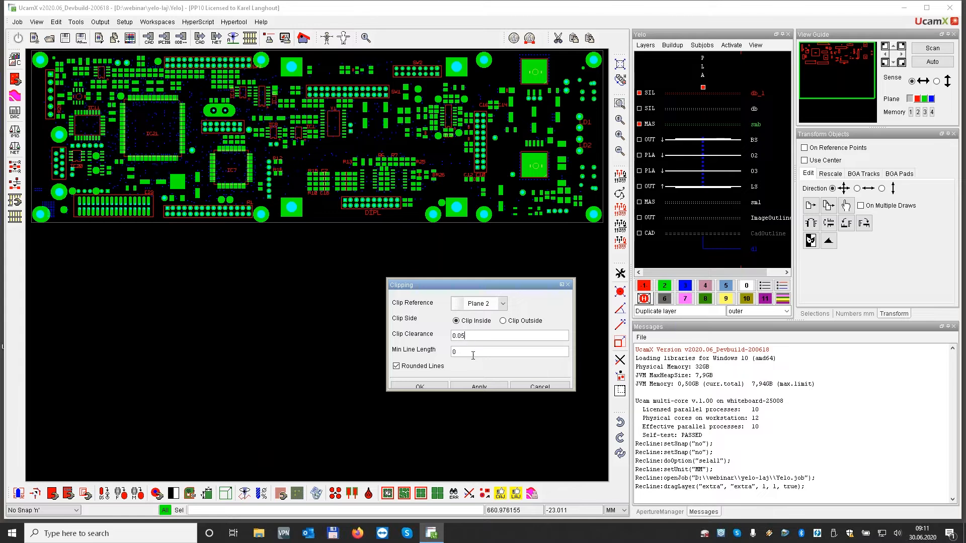
click(475, 353)
click(474, 353)
text(.2)
click(479, 386)
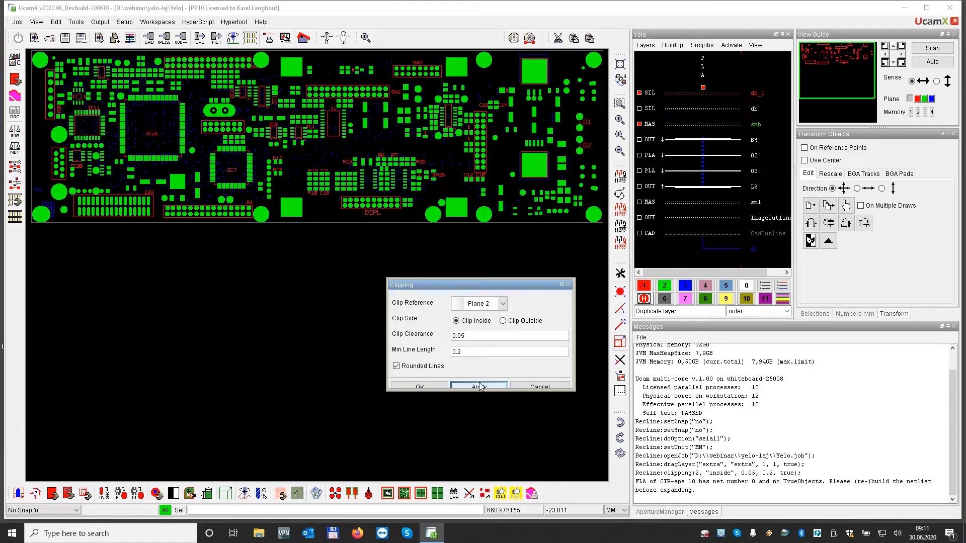
Step: Undo the clipping and reapply it against Plane 2 with the drill layer deactivated
key(ctrl+z)
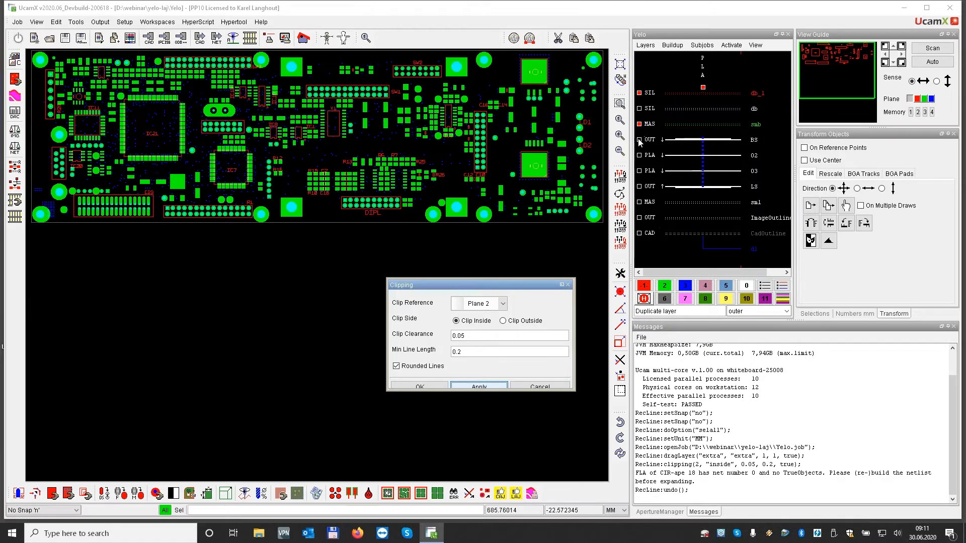
click(704, 86)
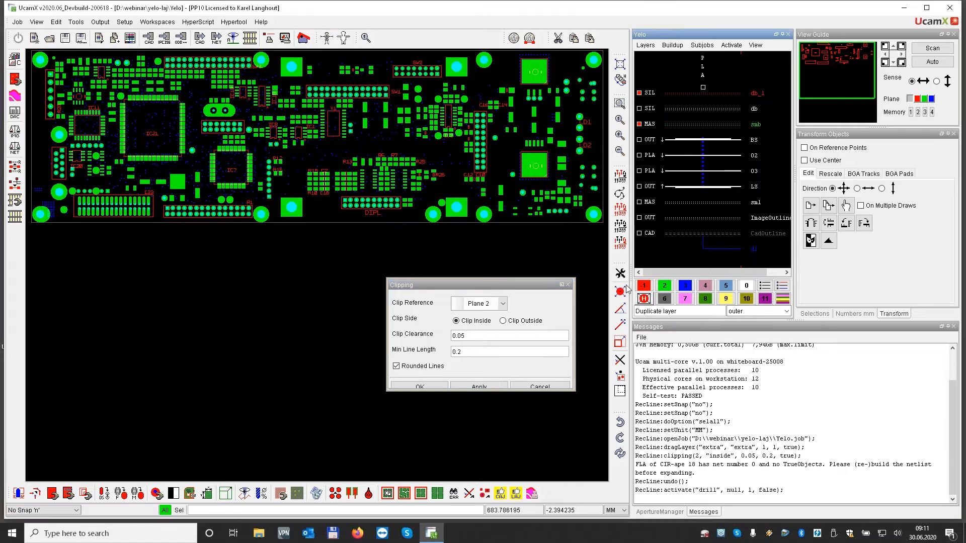
click(479, 385)
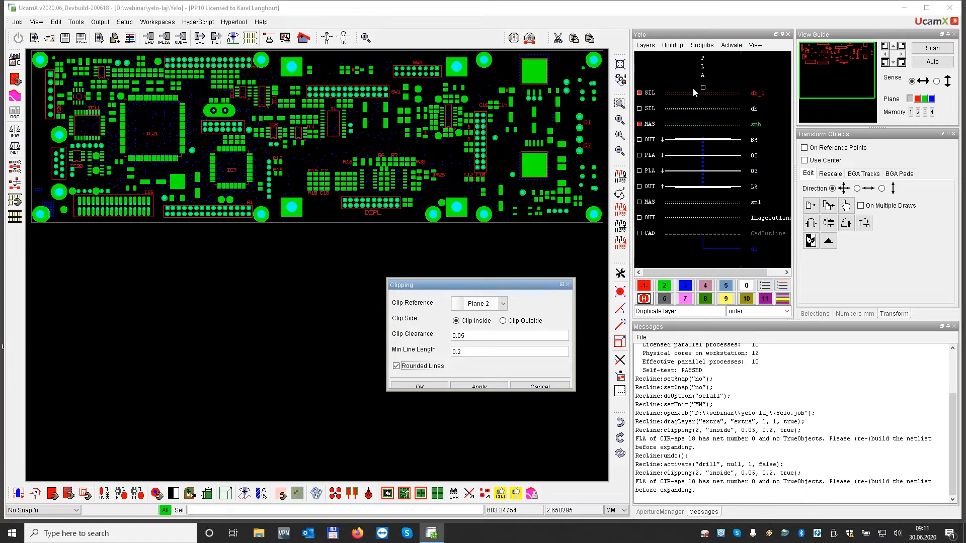
Step: Clip the duplicated silkscreen against Plane 3 with the smb mask deactivated and the drill layer active, and close the clipping settings
click(502, 303)
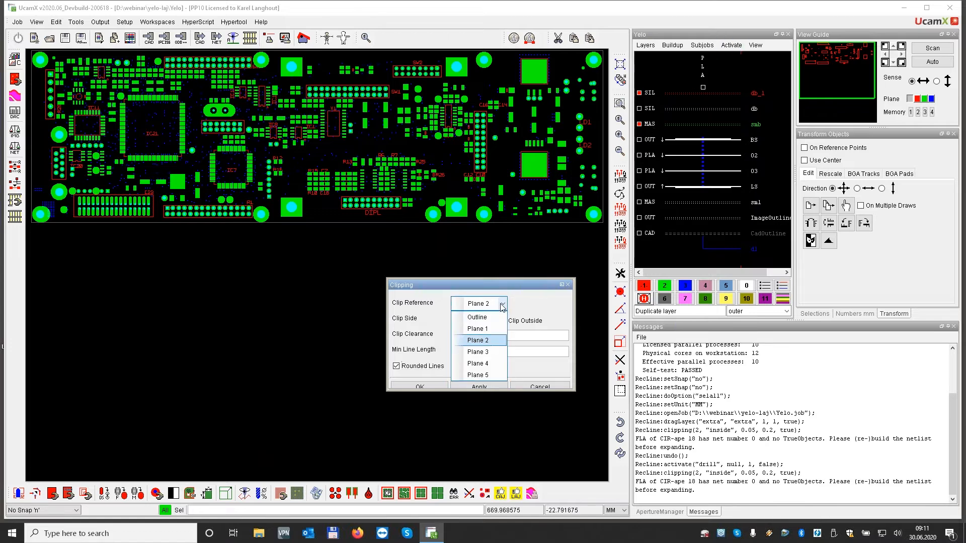
click(479, 352)
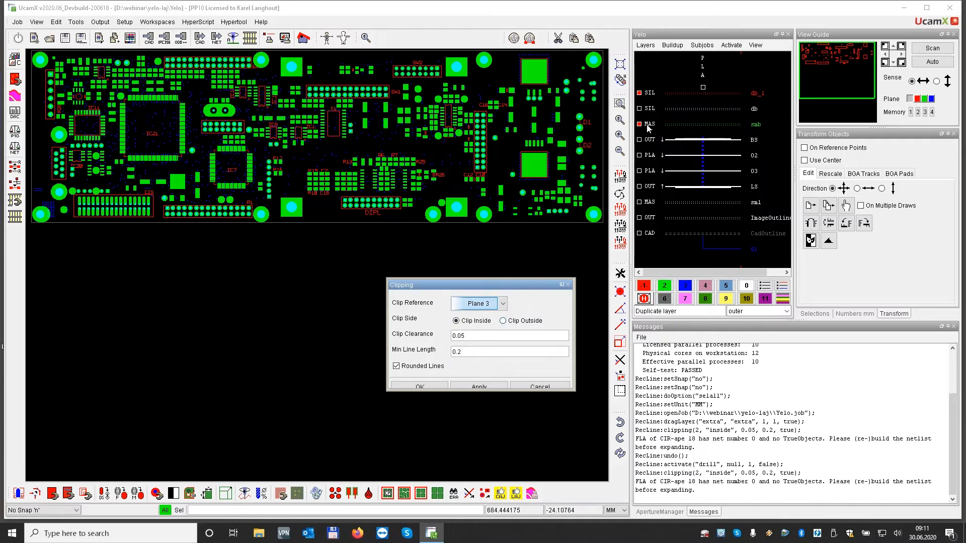
click(640, 124)
click(702, 87)
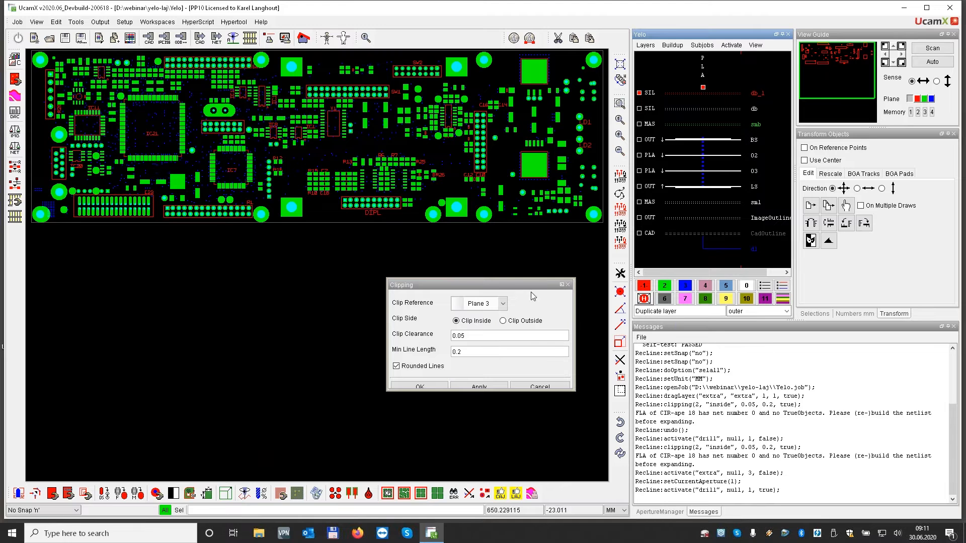
click(478, 388)
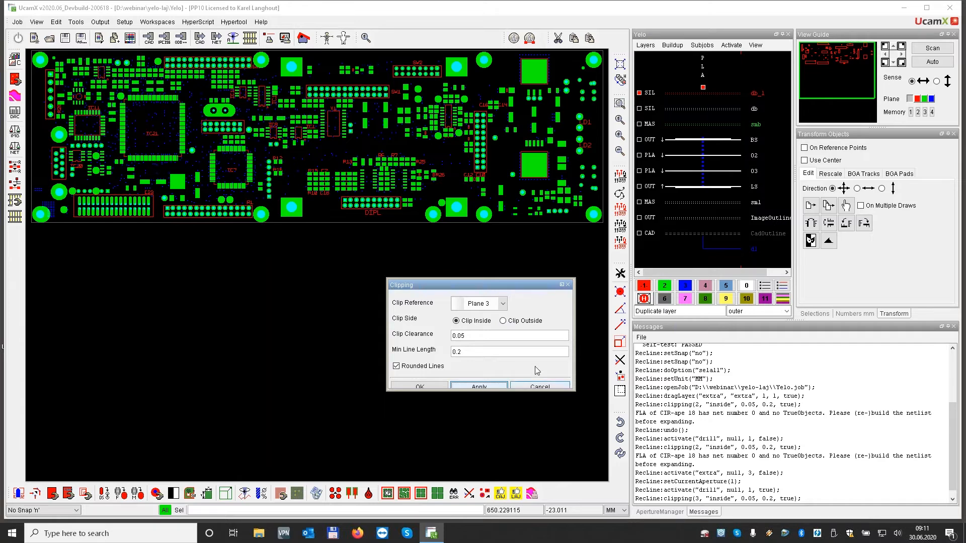
click(568, 286)
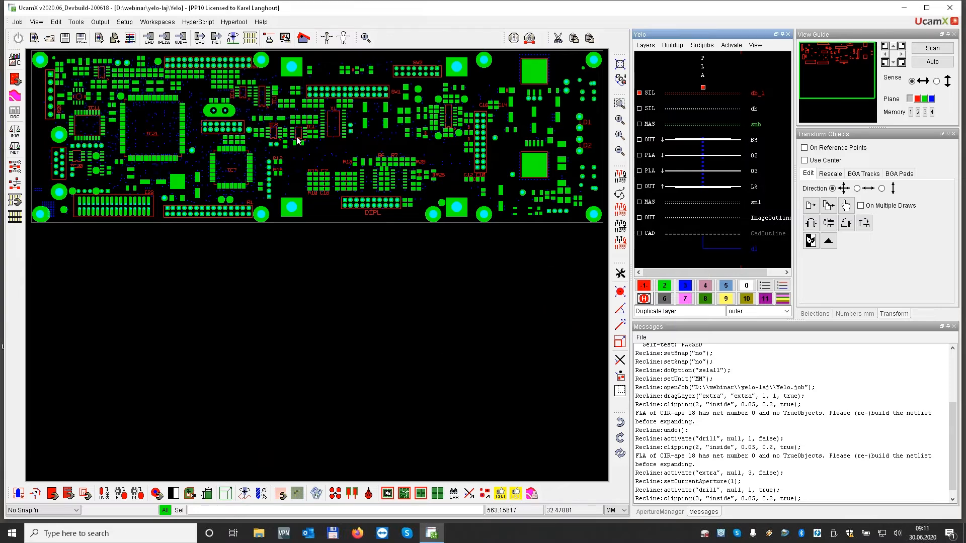
Step: Compare the clipped db_1 silkscreen with the original db layer around IC19, IC18 and IC21
drag(228, 81, 289, 121)
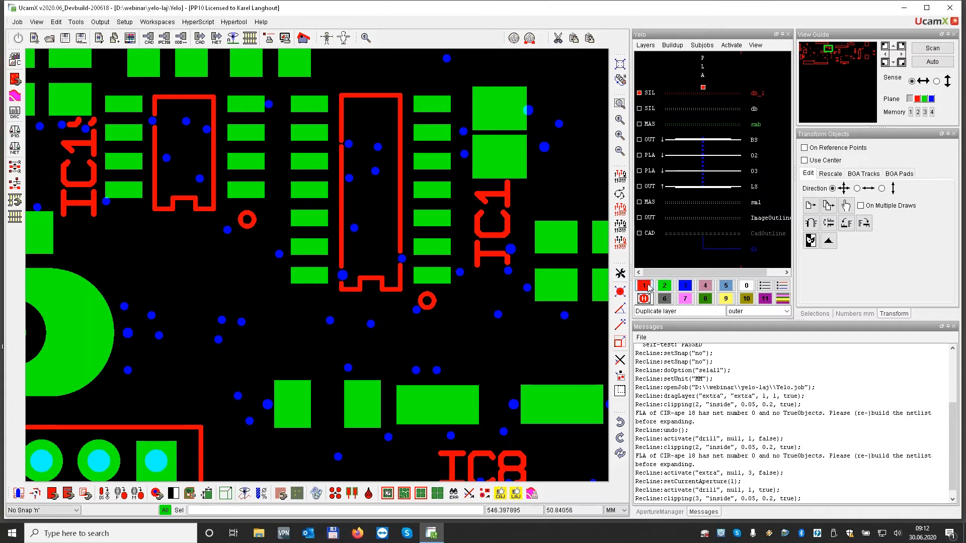
click(749, 107)
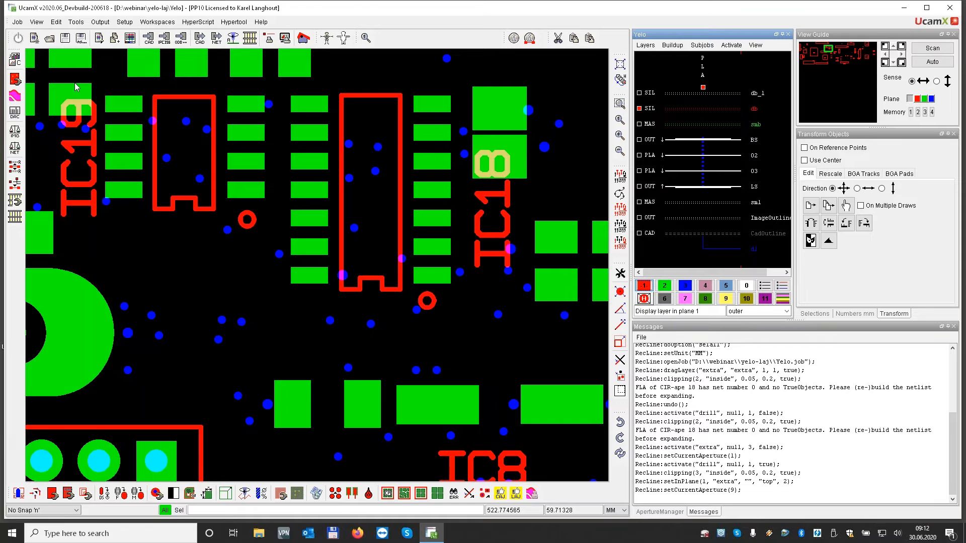
key(Home)
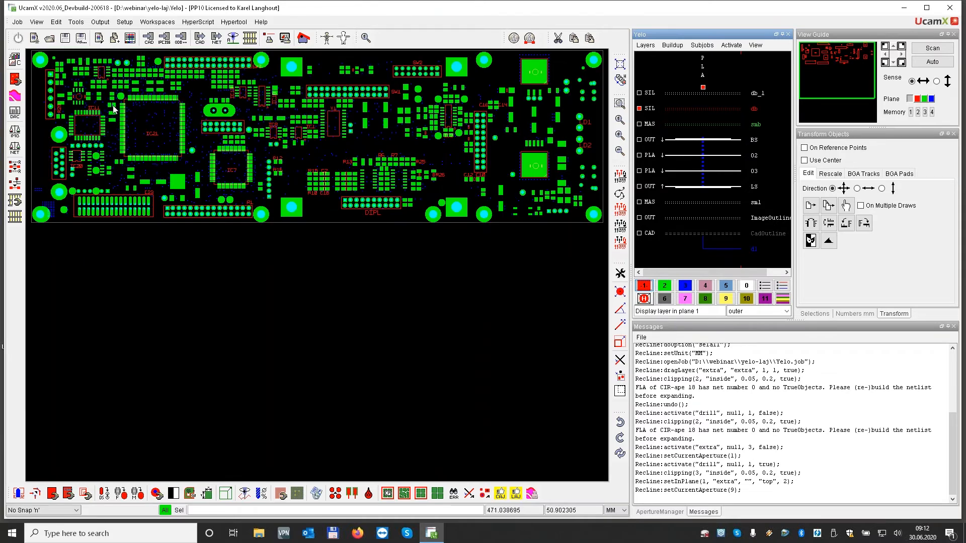
drag(116, 90, 189, 174)
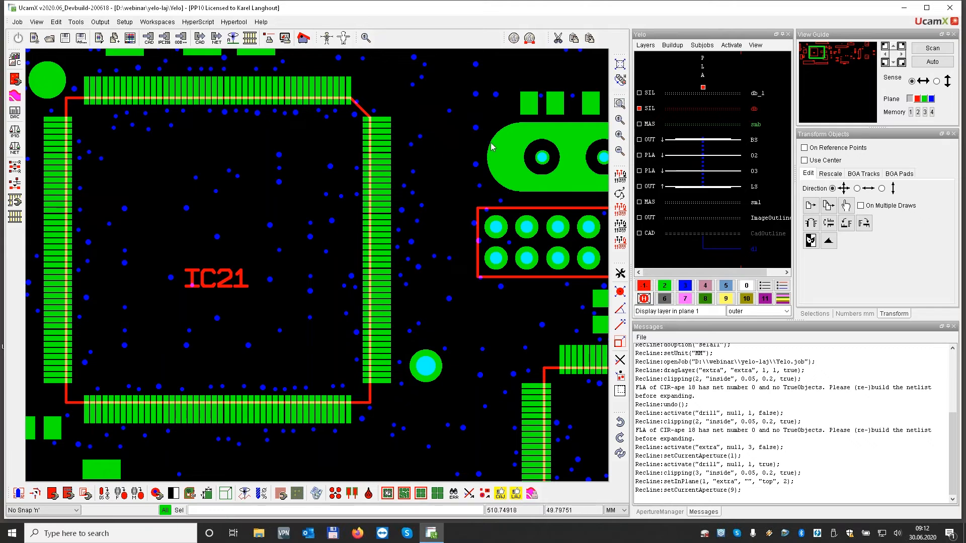
click(753, 92)
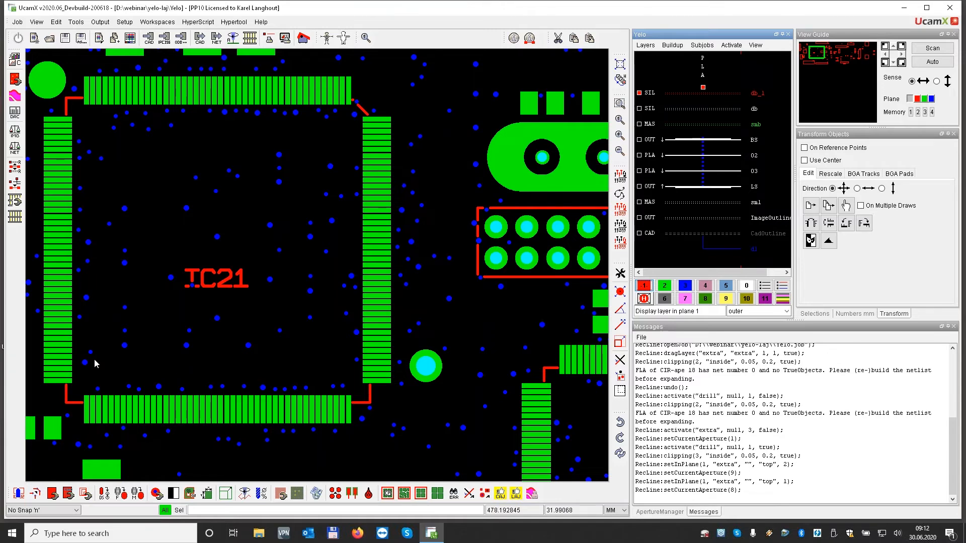
Step: Rename the clipped db_1 layer as quickndirty
click(648, 48)
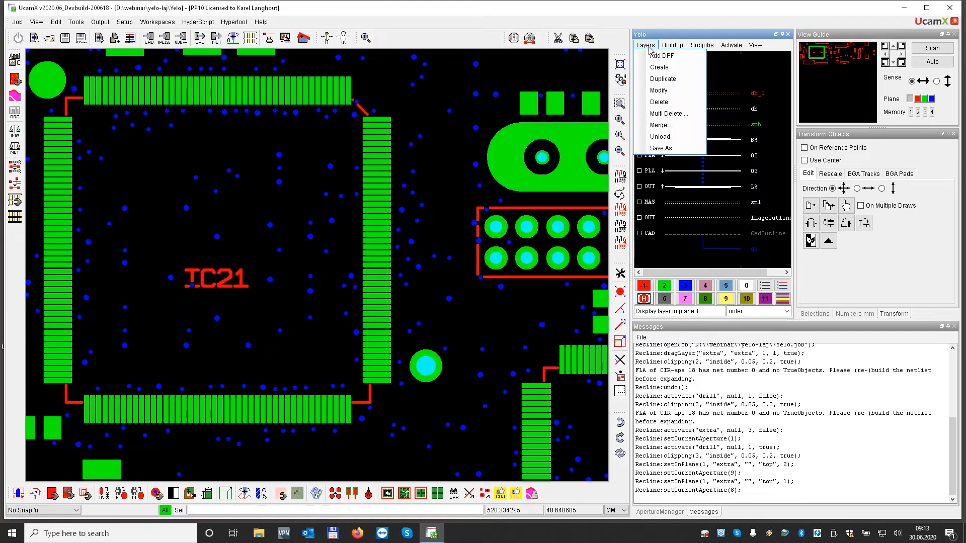
click(658, 90)
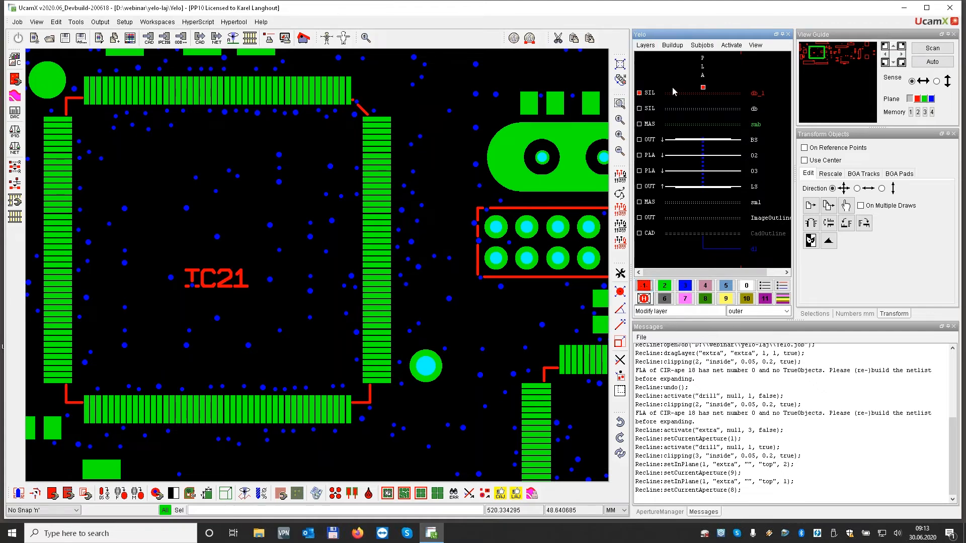
click(741, 94)
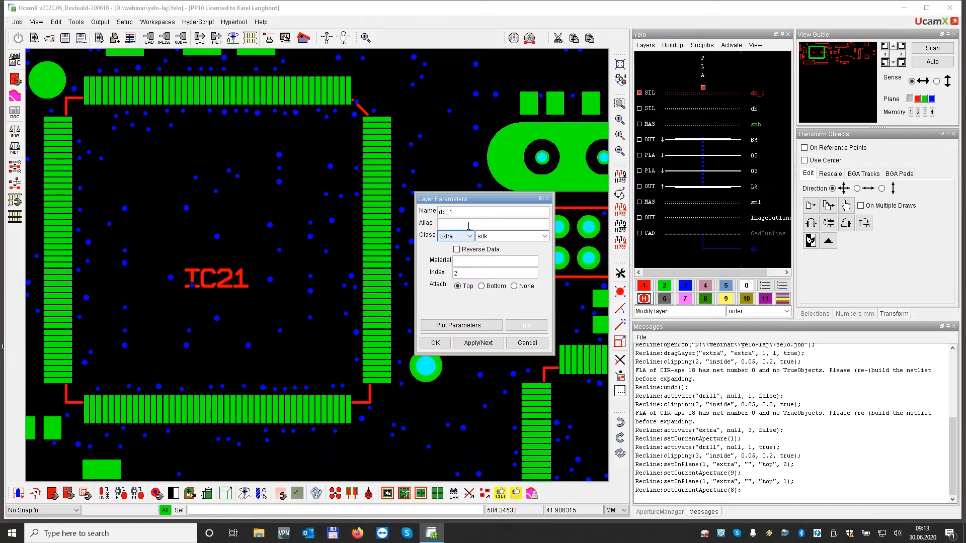
double_click(450, 212)
text(quickndirty)
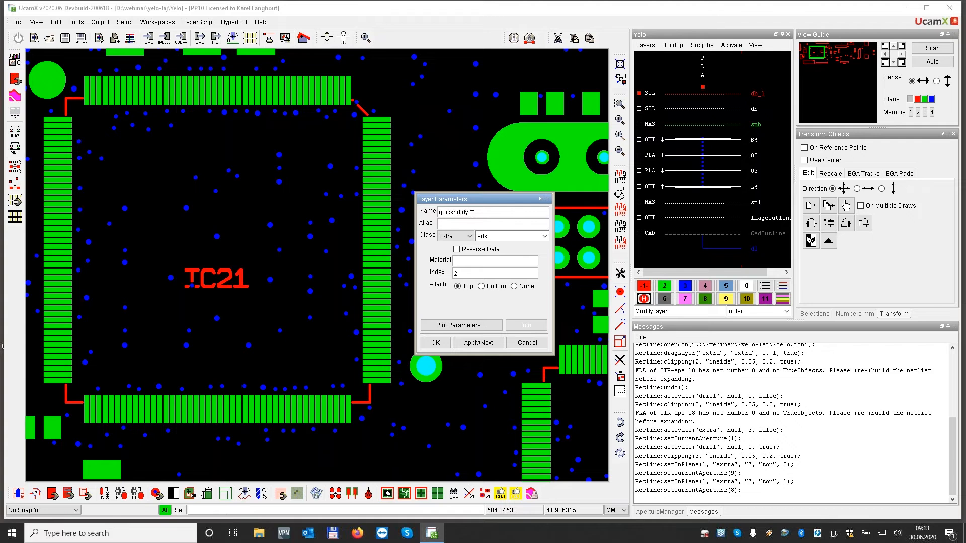
click(435, 343)
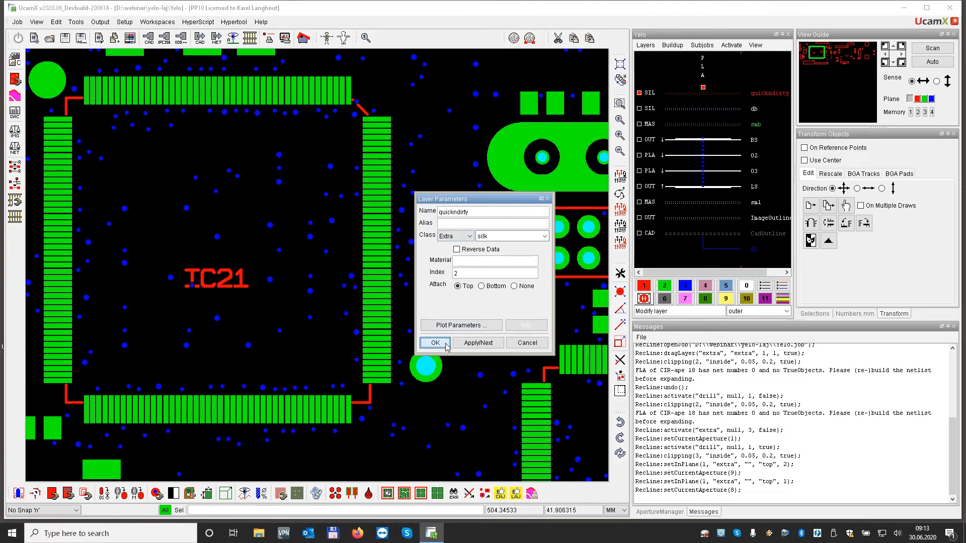
Step: Save the quickndirty layer as quickndirty.dpf in the yelo-laj folder
click(646, 45)
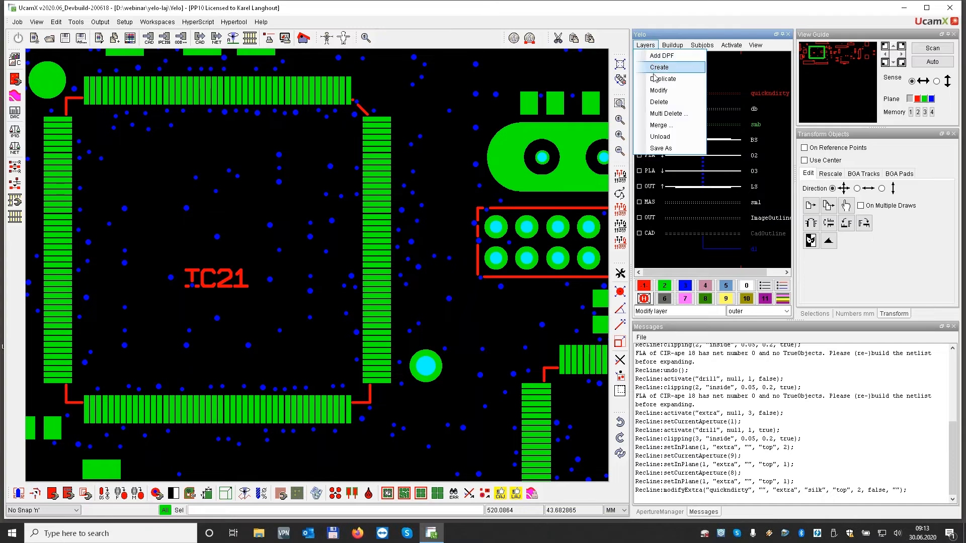
click(665, 148)
click(761, 94)
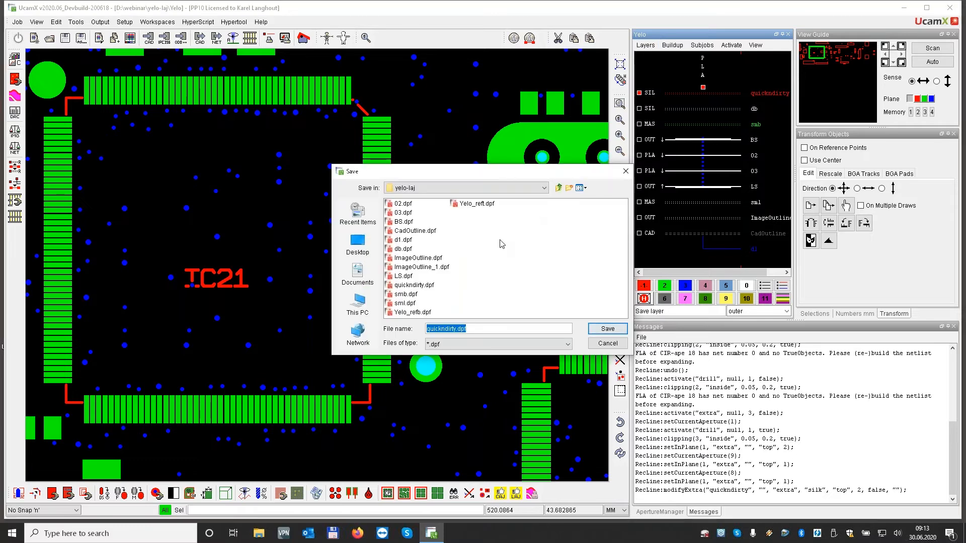
click(608, 329)
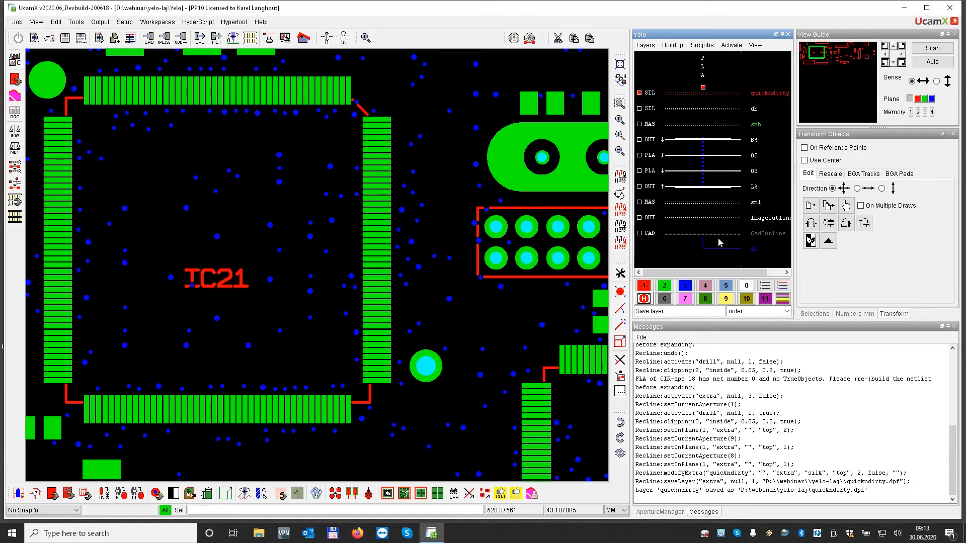
Step: Open the YELO Legend Adjuster with the original db silkscreen and the smb mask layers active
click(753, 108)
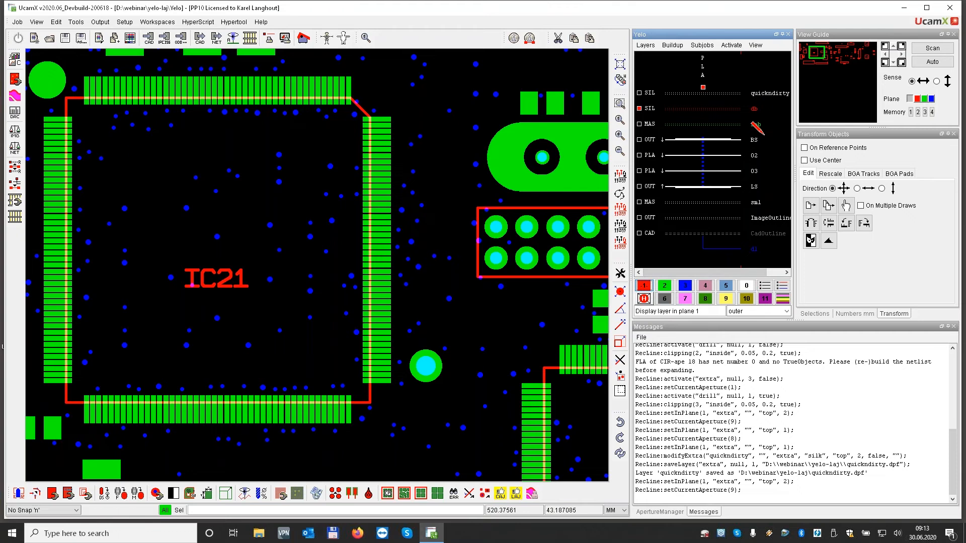
click(638, 123)
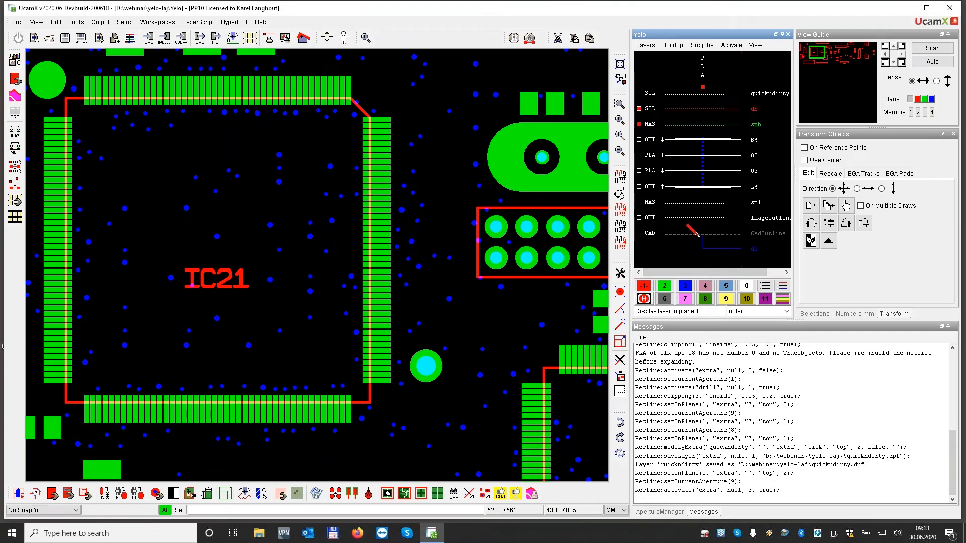
click(515, 493)
drag(504, 64, 830, 65)
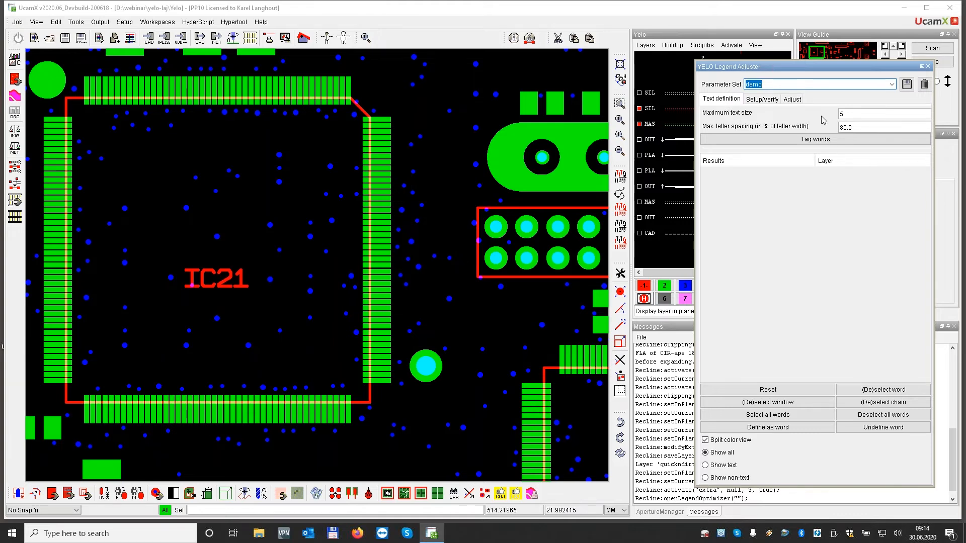
Step: Tag the legend words using a maximum text size of 5 and a maximum letter spacing of 80.0 %, and check the tagged texts
click(848, 115)
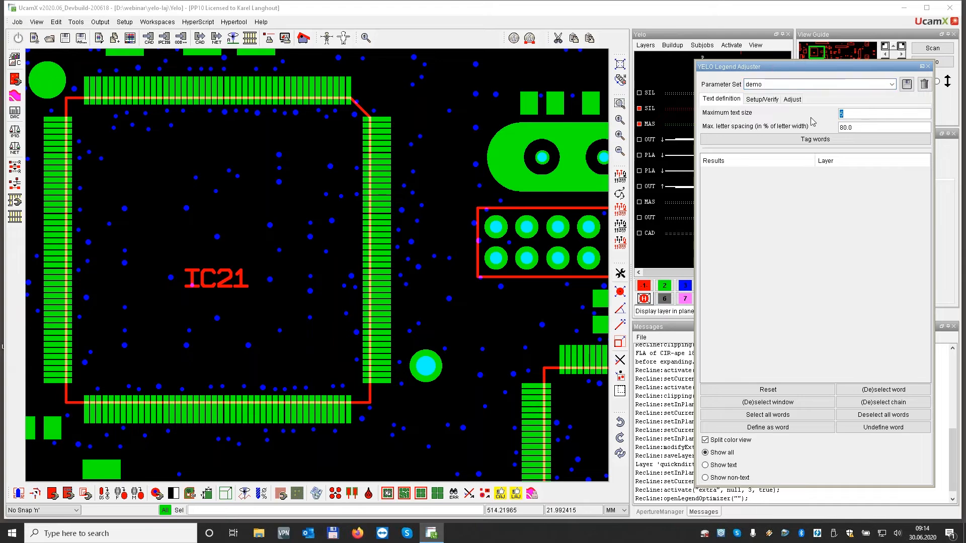
text(5)
click(860, 125)
click(811, 143)
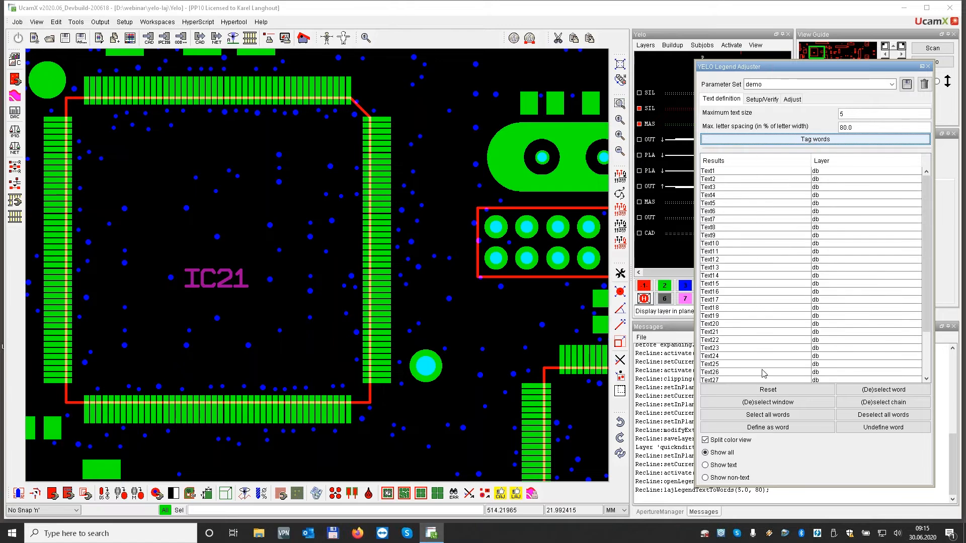
mouse_move(926, 214)
mouse_down()
mouse_move(928, 276)
mouse_move(925, 204)
mouse_up()
scroll(370, 127, down, 1)
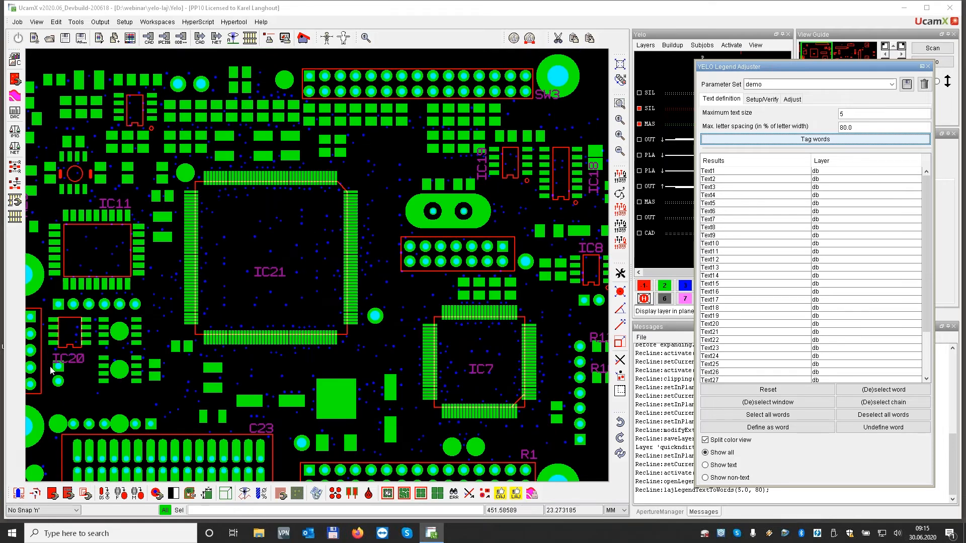
Step: Hide the smb mask layer and view the legend's tagged text and its non-text objects separately
click(677, 125)
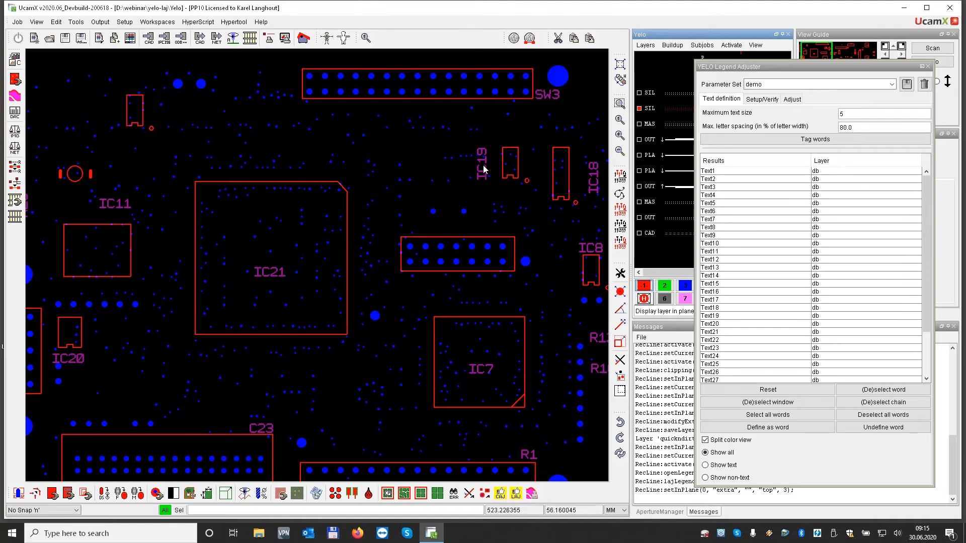
click(722, 465)
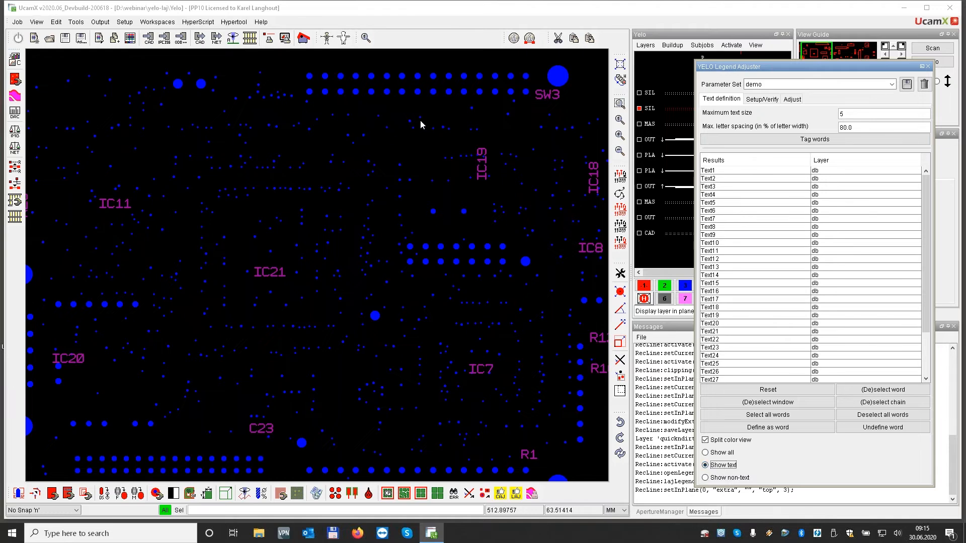
click(724, 480)
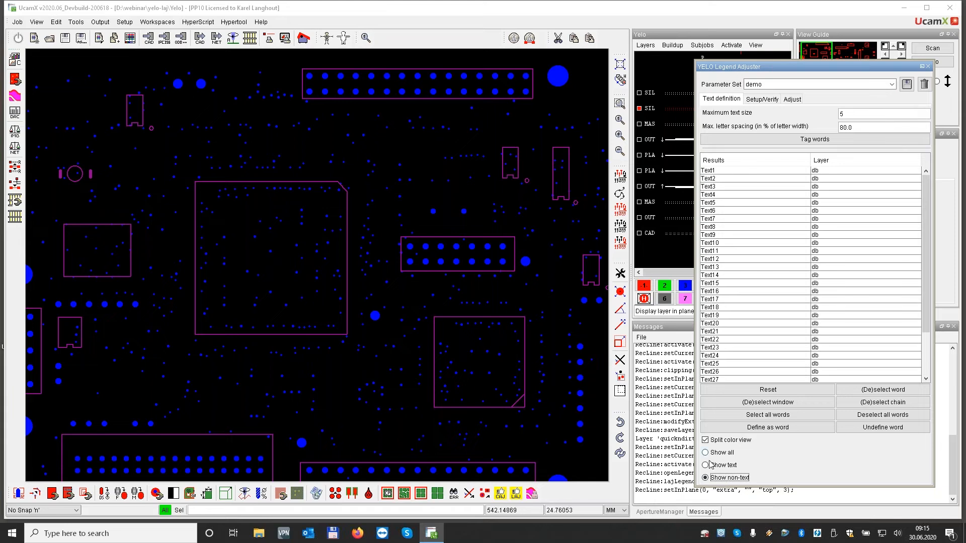
Step: Show only the tagged text and examine it across the board for objects wrongly tagged as words
click(720, 466)
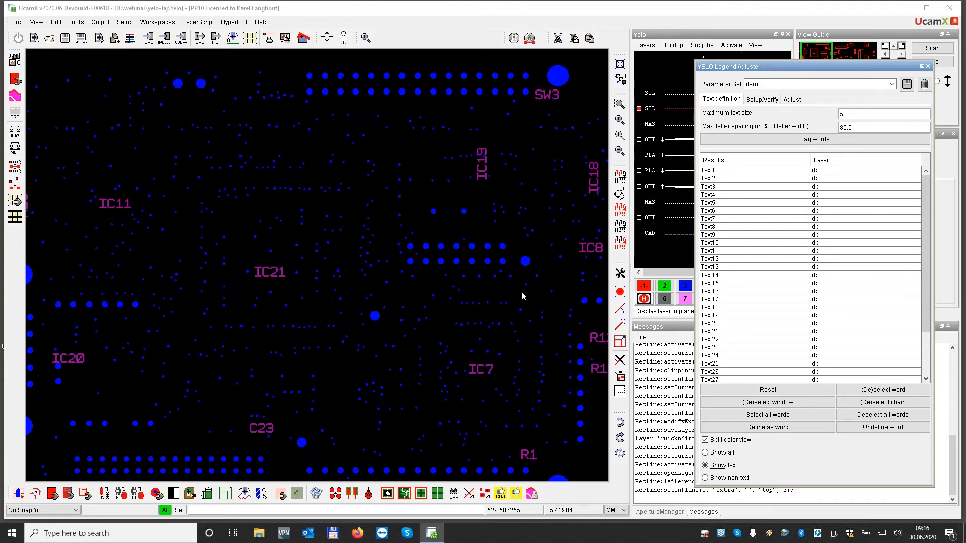
key(Home)
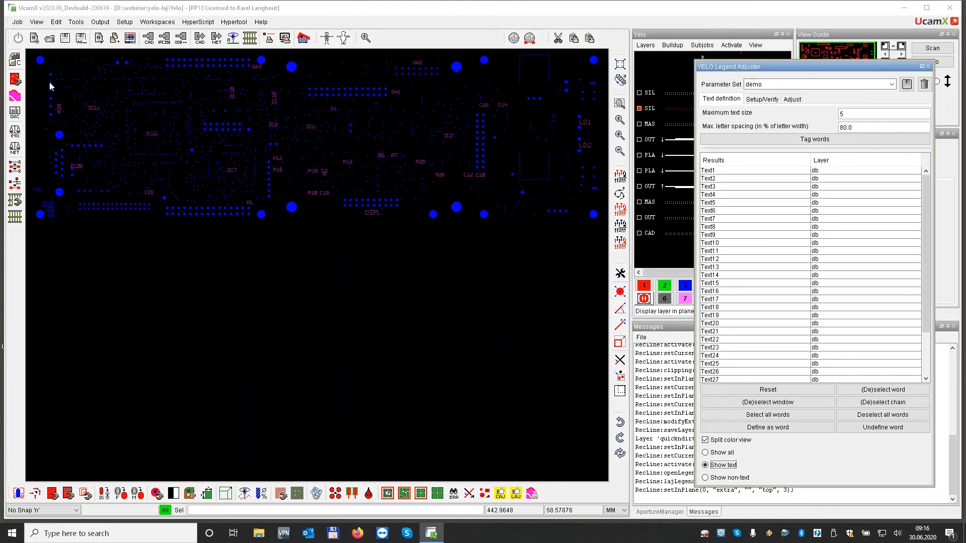
drag(30, 50, 288, 246)
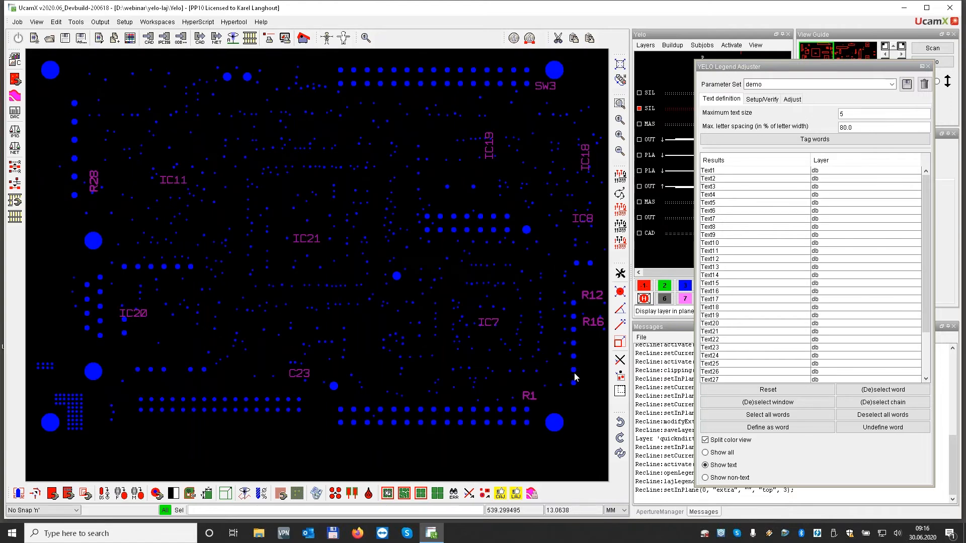
key(Right)
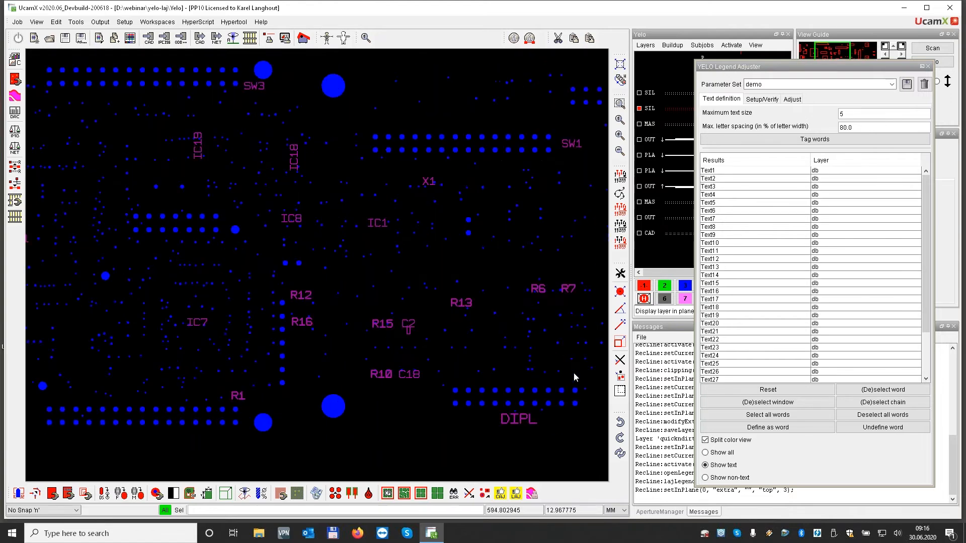